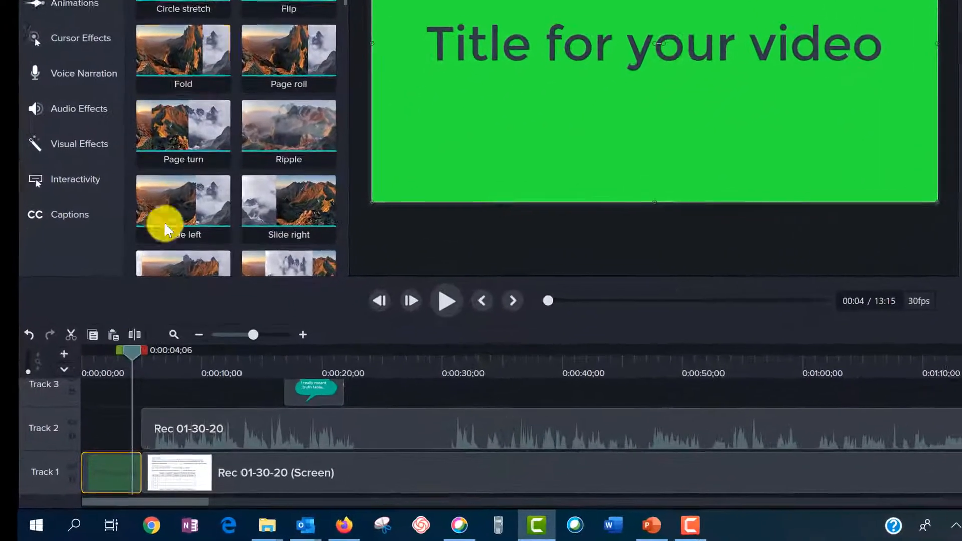
- Add a Ripple transition between the title clip and the screen recording on Track 1 and preview it
{"action": "left_click_drag", "start_coordinate": [268, 112], "coordinate": [197, 415]}
{"action": "mouse_move", "coordinate": [195, 374]}
{"action": "left_mouse_down"}
{"action": "mouse_move", "coordinate": [150, 476]}
{"action": "mouse_move", "coordinate": [136, 480]}
{"action": "left_mouse_up"}
{"action": "key", "text": "space"}
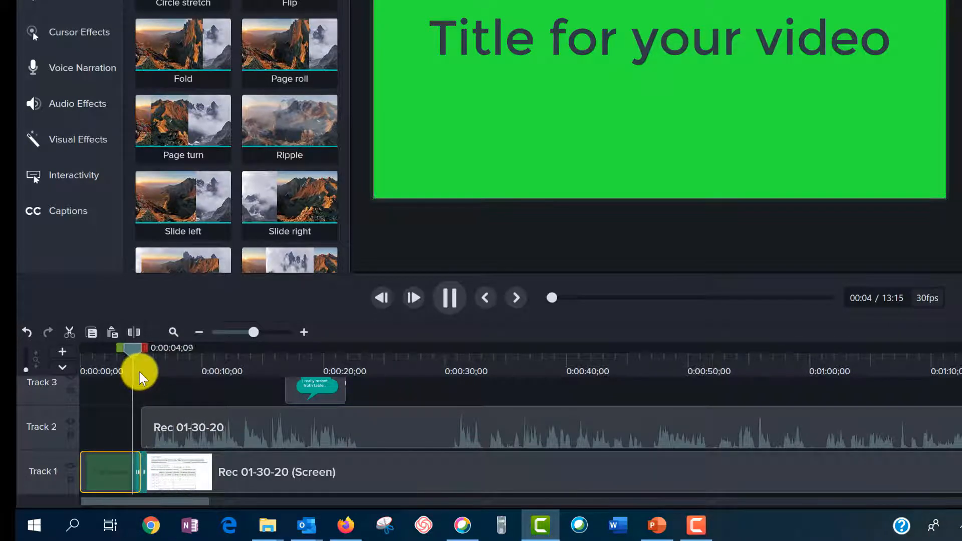
{"action": "key", "text": "space"}
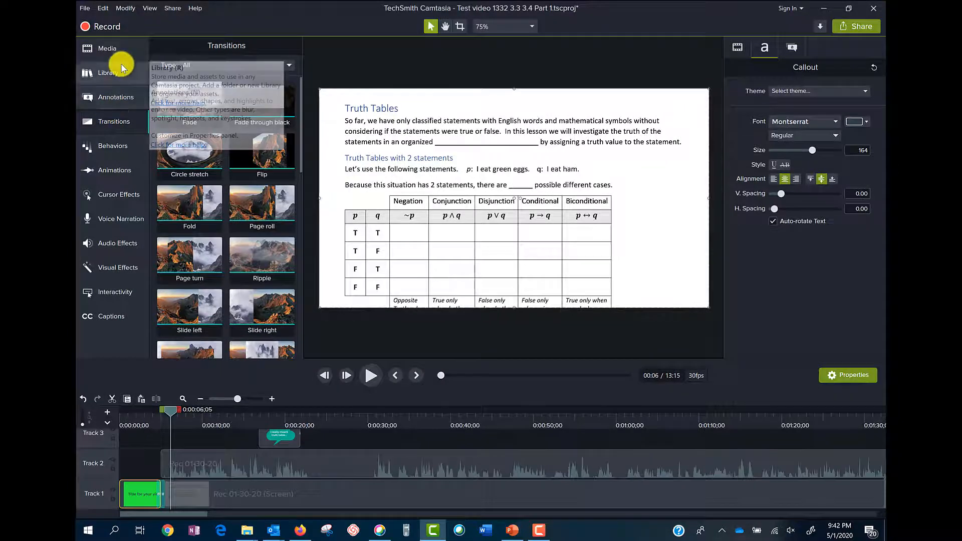
- Add a Zoom-n-Pan animation at about 8:25 that enlarges the ~p ∨ ~q truth table to 117%, and preview it
{"action": "left_click", "coordinate": [125, 174]}
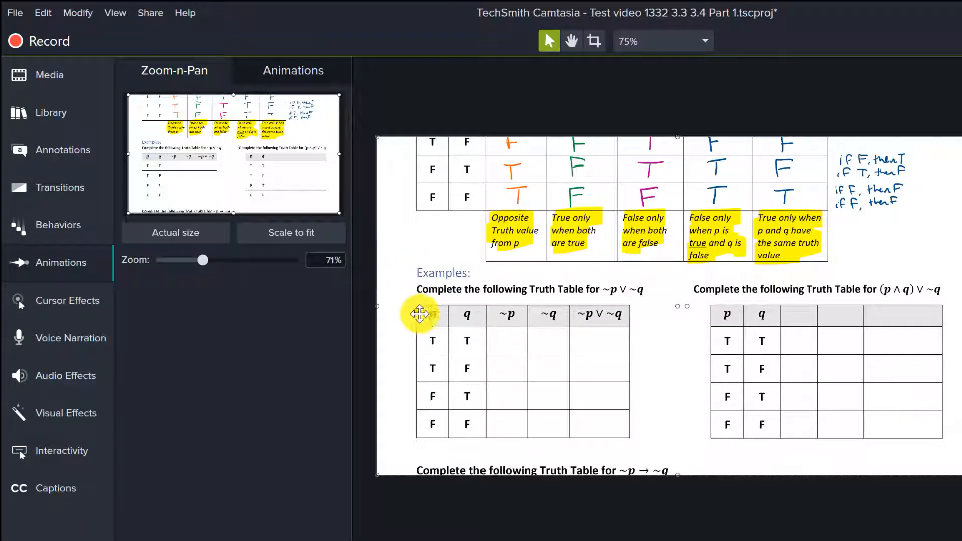
{"action": "left_click_drag", "start_coordinate": [338, 95], "coordinate": [232, 140]}
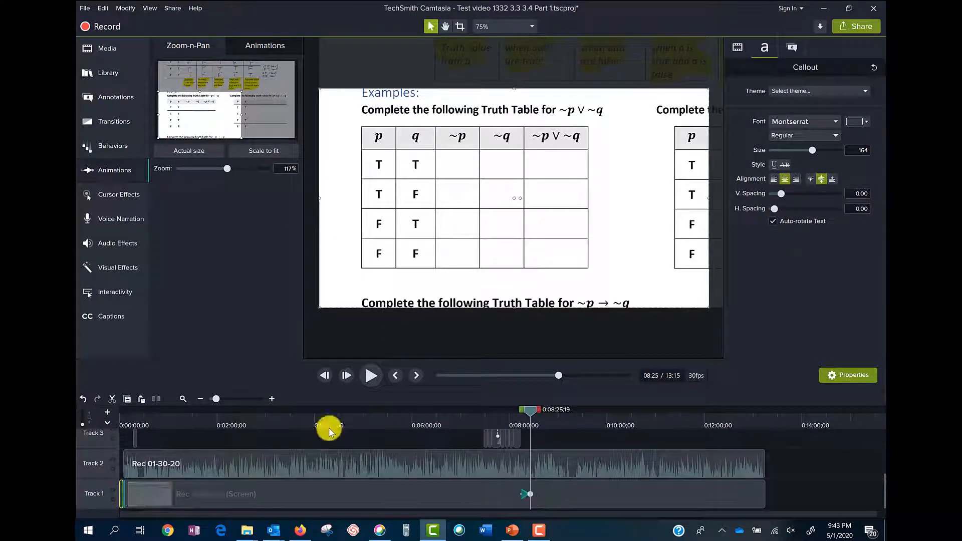
{"action": "left_click", "coordinate": [242, 399]}
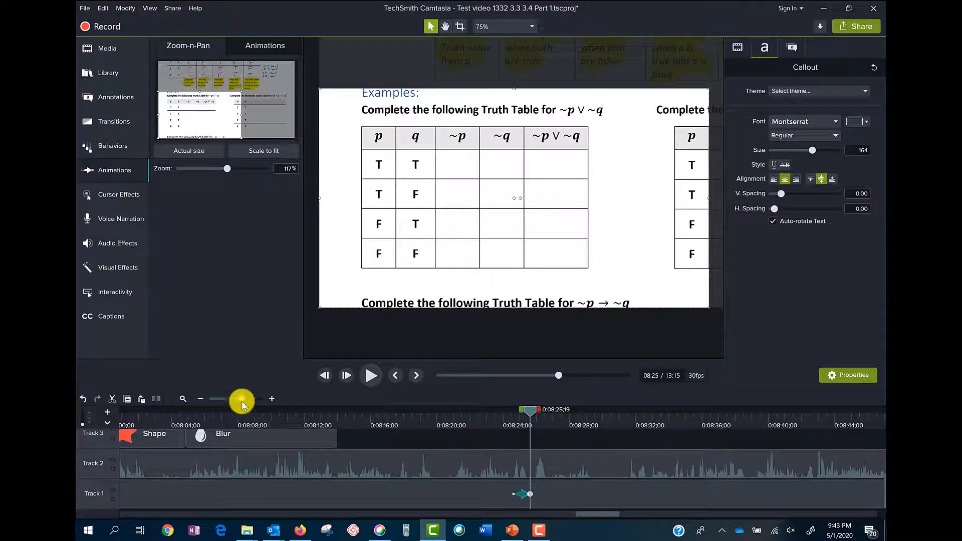
{"action": "left_click_drag", "start_coordinate": [531, 408], "coordinate": [480, 418]}
{"action": "key", "text": "space"}
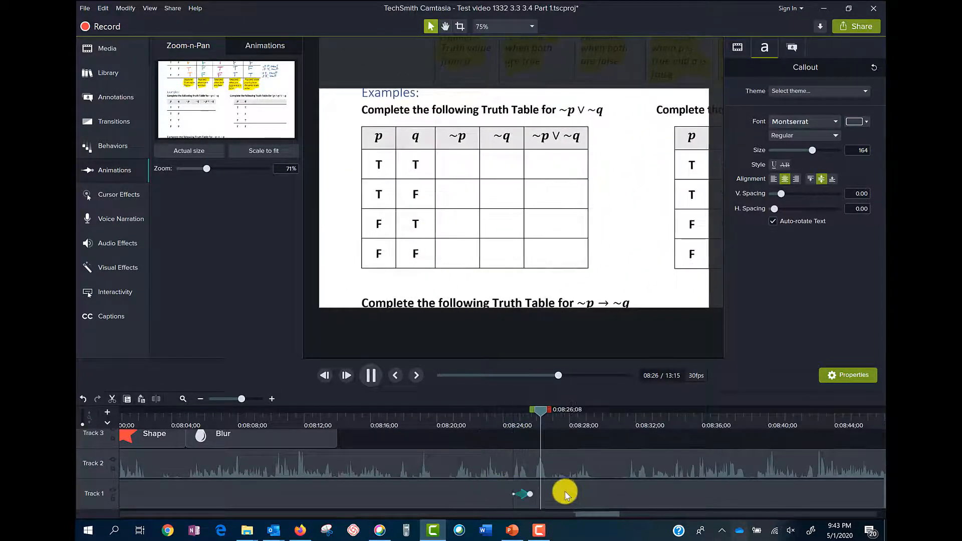
{"action": "key", "text": "space"}
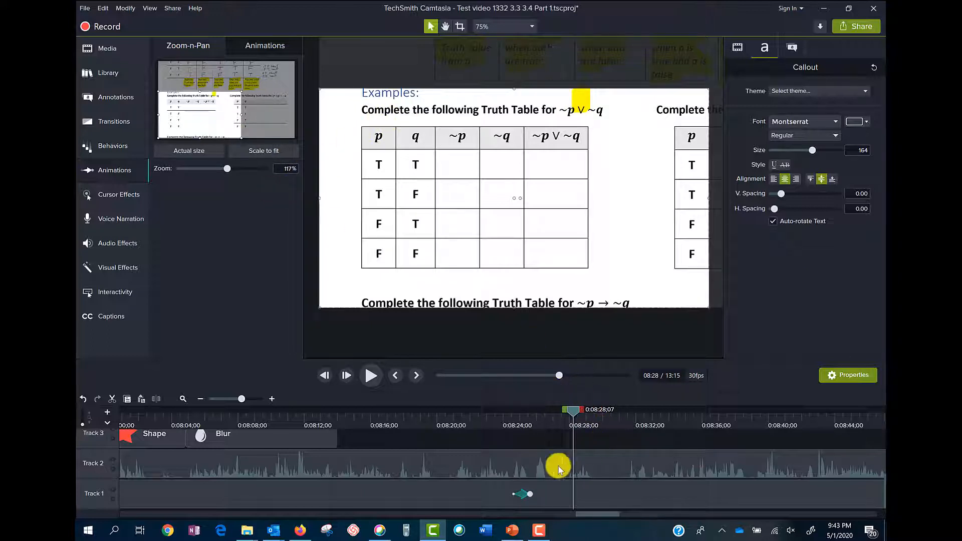
- Add a Zoom-n-Pan animation at about 11:06 that pans to the (p ∧ q) ∨ ~q truth table, and preview it
{"action": "left_click_drag", "start_coordinate": [241, 399], "coordinate": [226, 399]}
{"action": "left_click_drag", "start_coordinate": [467, 409], "coordinate": [664, 427]}
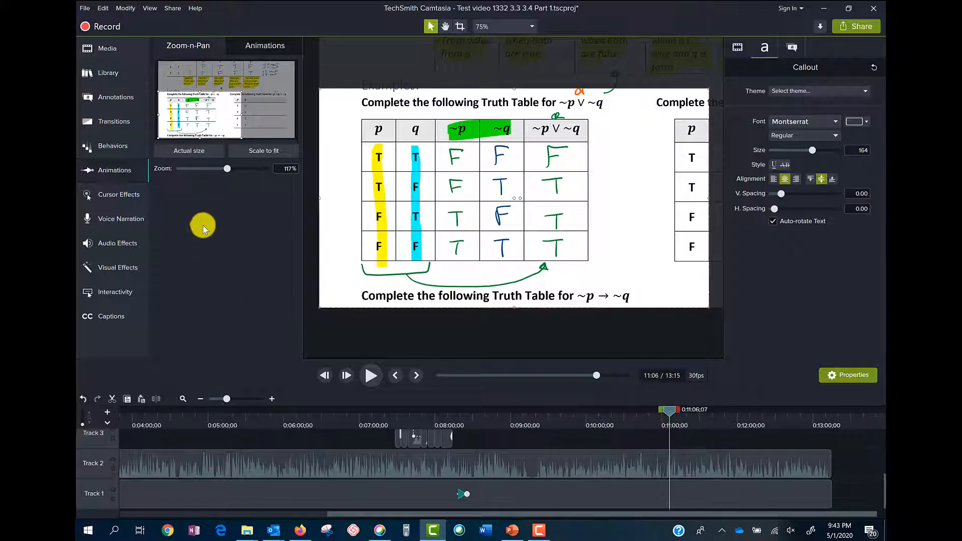
{"action": "left_click_drag", "start_coordinate": [208, 117], "coordinate": [260, 116]}
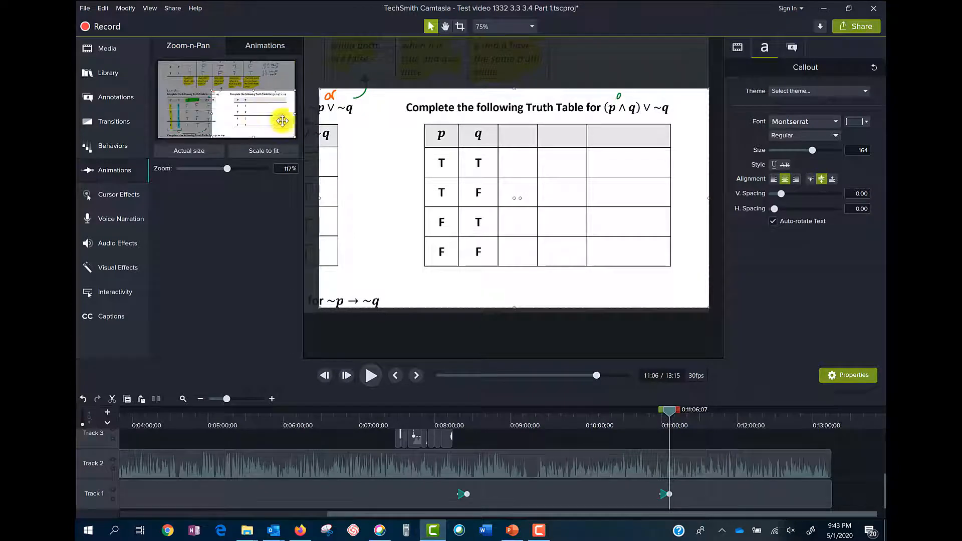
{"action": "left_click", "coordinate": [656, 410]}
{"action": "key", "text": "space"}
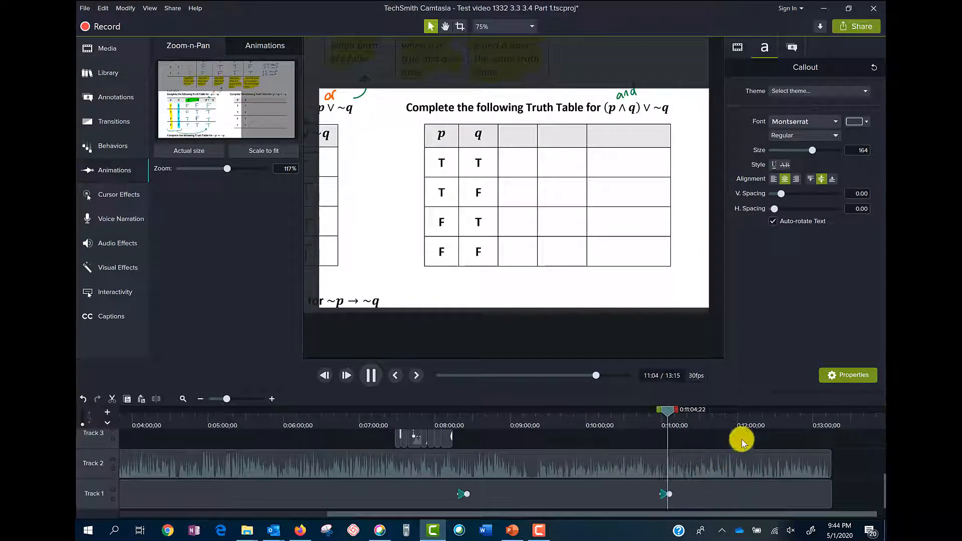
- Add a Scale to fit zoom animation at about 13:02 to return to the full page, and preview it
{"action": "left_click_drag", "start_coordinate": [669, 412], "coordinate": [726, 415]}
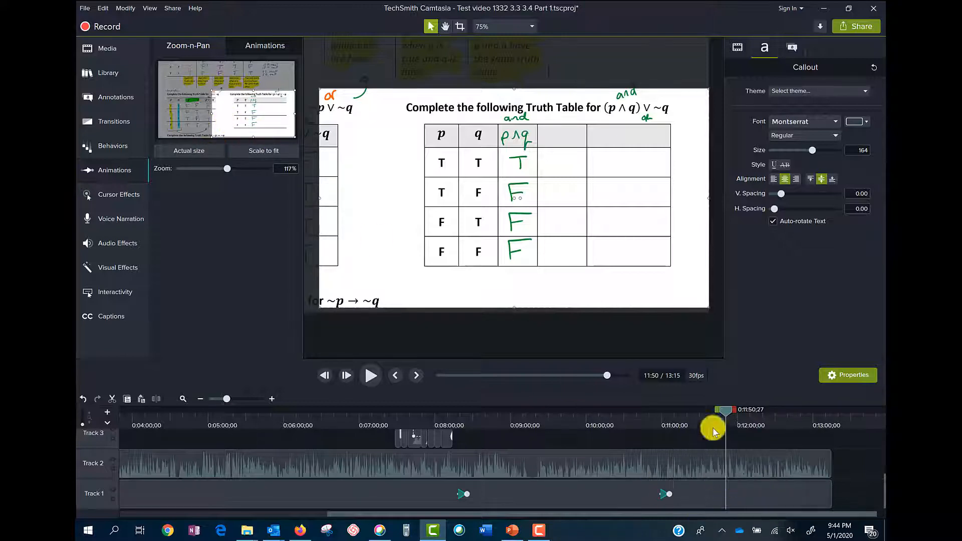
{"action": "left_click_drag", "start_coordinate": [728, 412], "coordinate": [816, 424]}
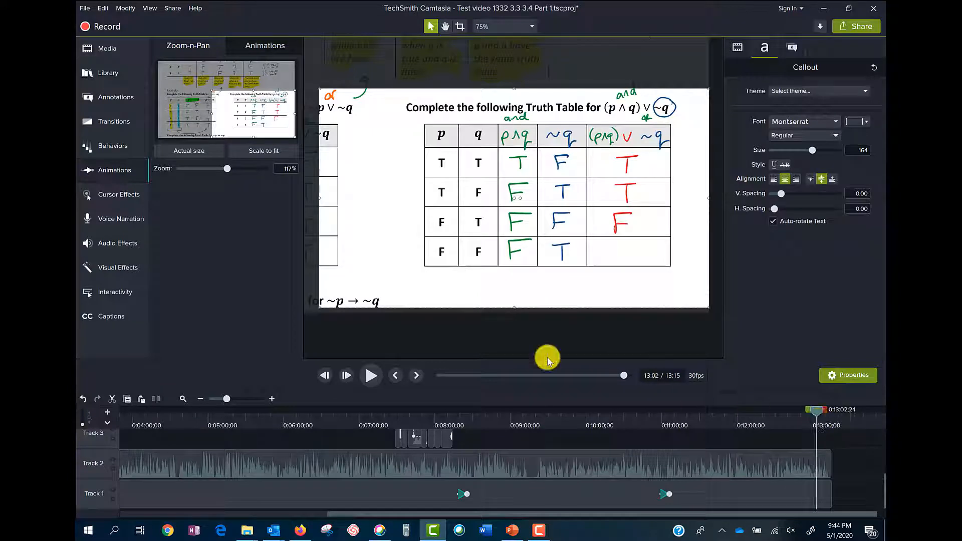
{"action": "left_click", "coordinate": [271, 157]}
{"action": "left_click_drag", "start_coordinate": [814, 413], "coordinate": [804, 414]}
{"action": "key", "text": "space"}
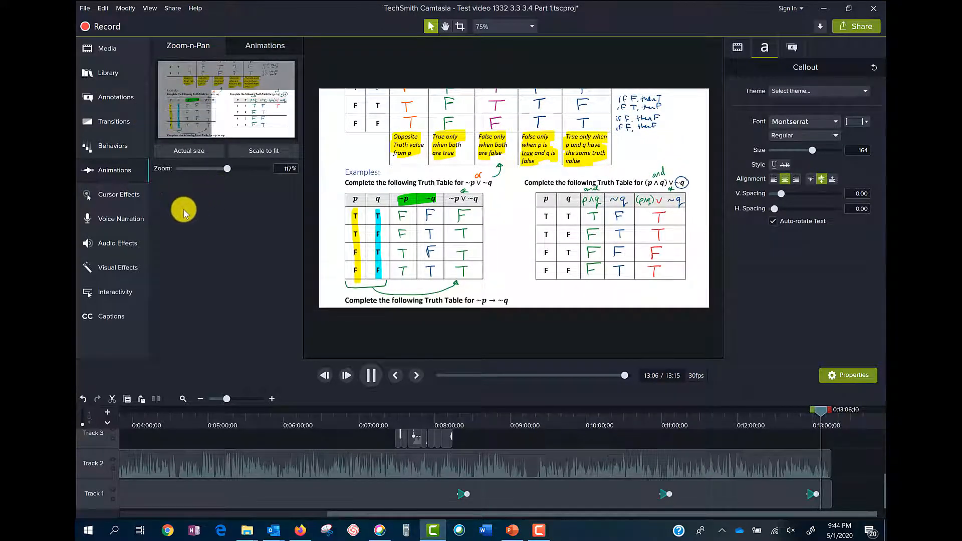
{"action": "key", "text": "space"}
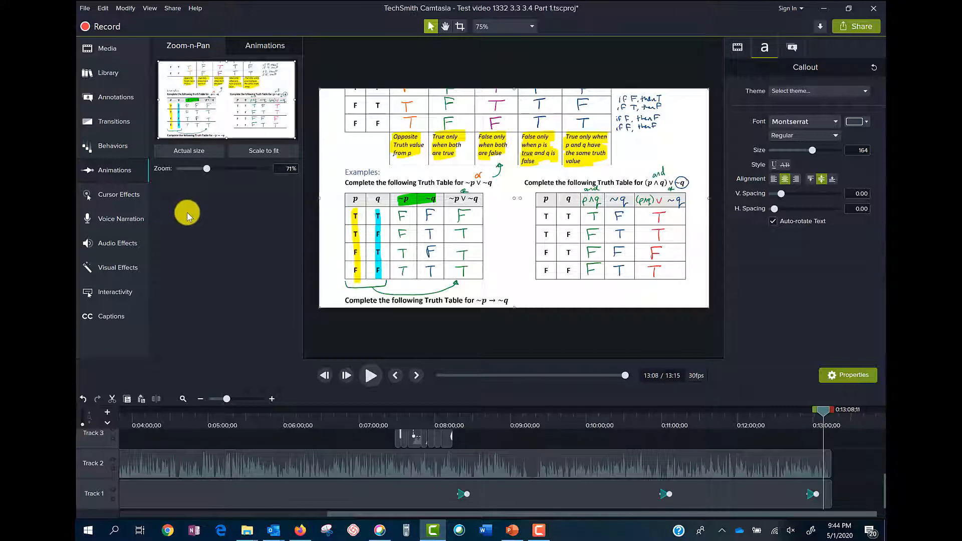
- Apply the Cursor Highlight effect to the screen recording clip on Track 1
{"action": "left_click", "coordinate": [126, 194]}
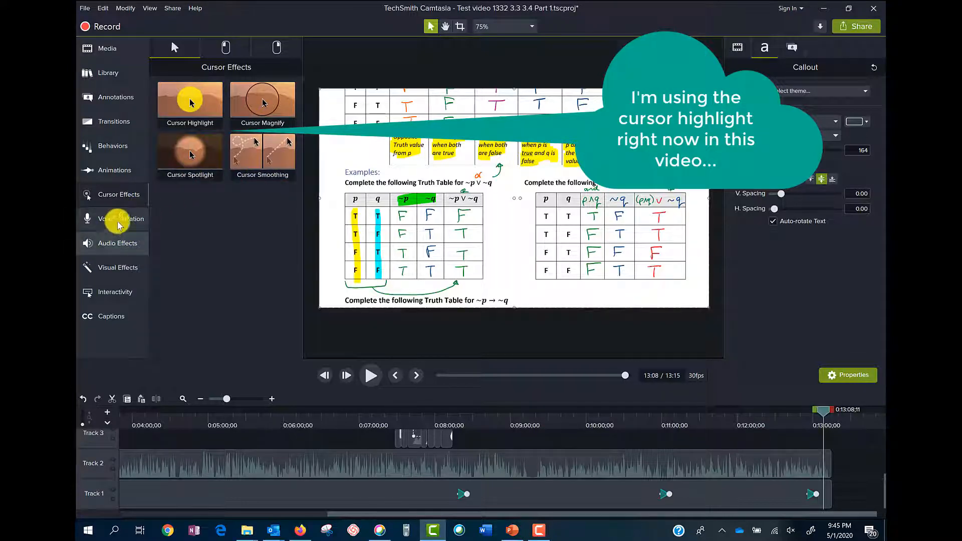
{"action": "left_click_drag", "start_coordinate": [176, 110], "coordinate": [265, 496]}
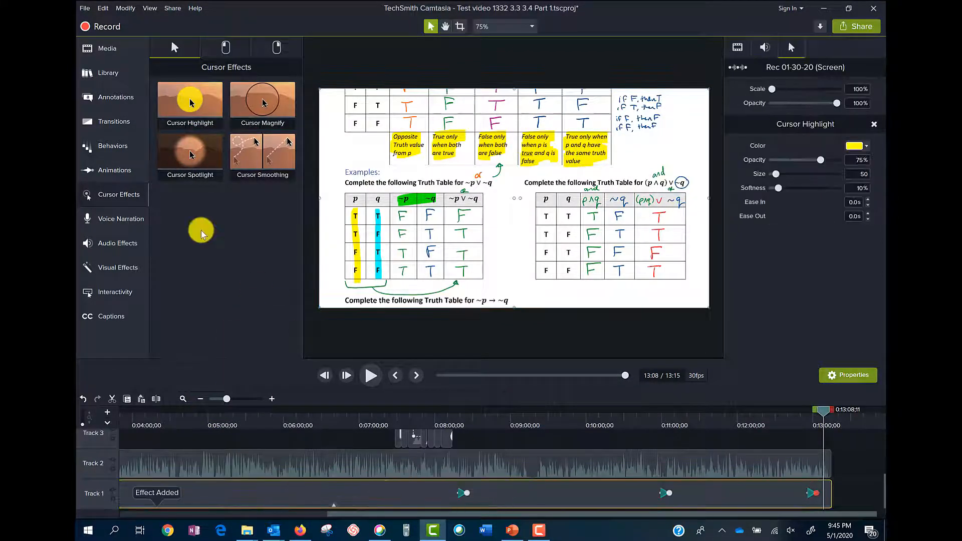
- Look through the voice narration, audio effects, visual effects, interactivity and captions tools
{"action": "left_click", "coordinate": [98, 217]}
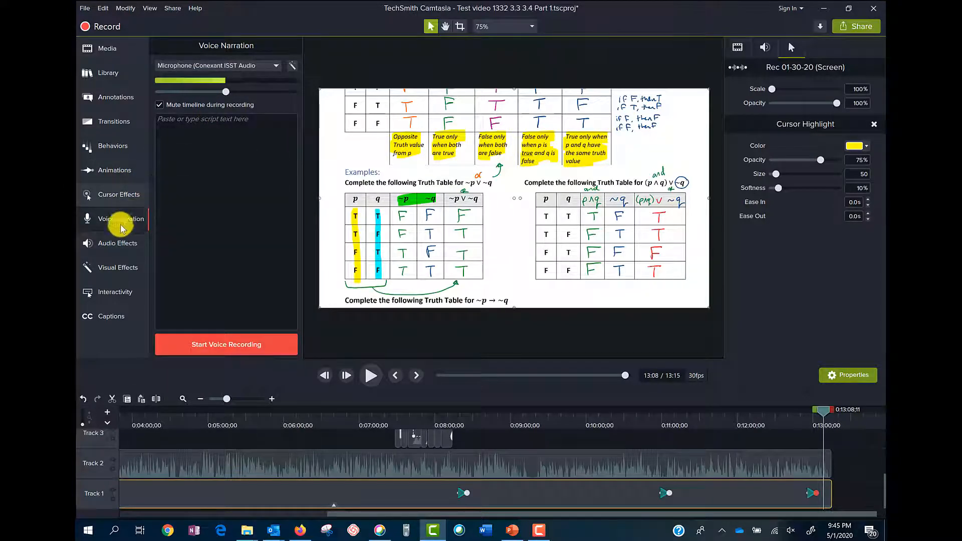
{"action": "left_click", "coordinate": [112, 243]}
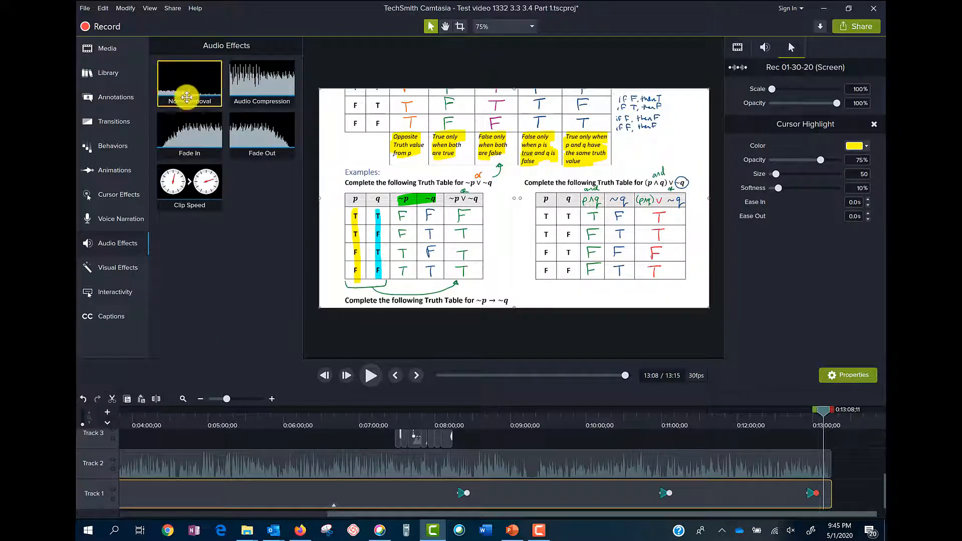
{"action": "left_click_drag", "start_coordinate": [176, 79], "coordinate": [197, 76]}
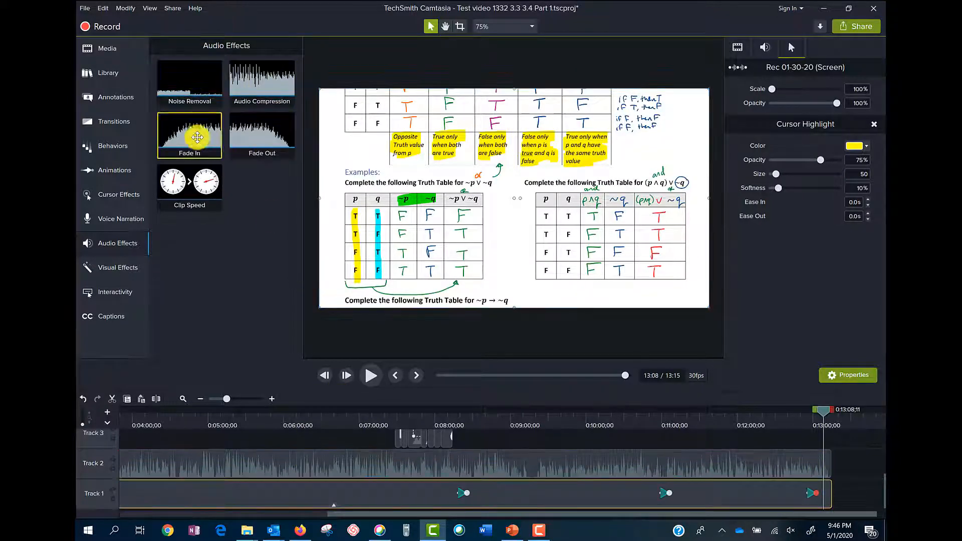
{"action": "left_click", "coordinate": [121, 270]}
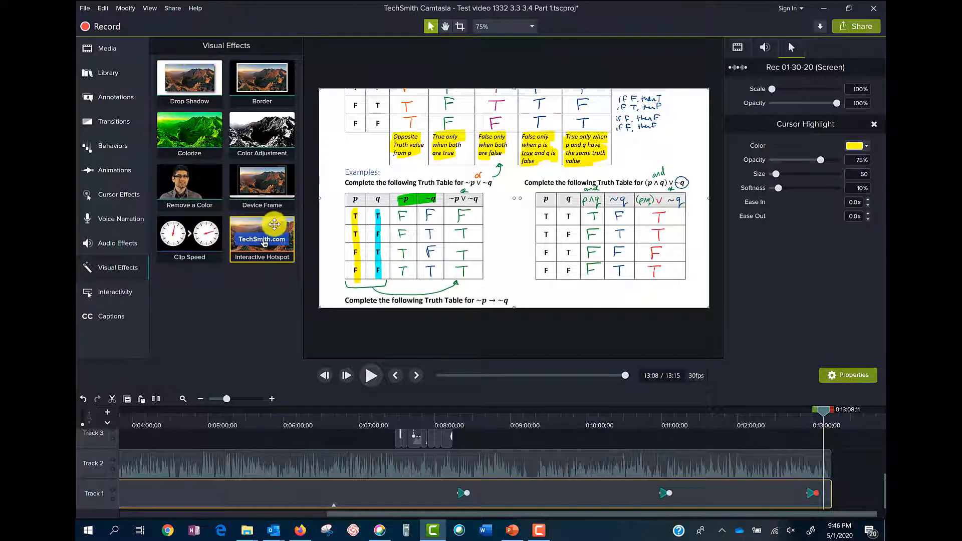
{"action": "left_click", "coordinate": [111, 290]}
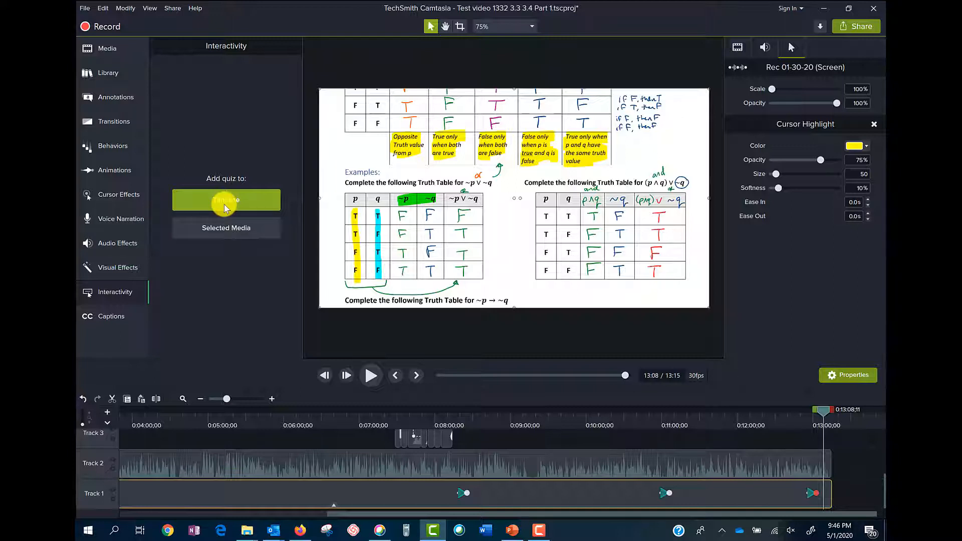
{"action": "left_click", "coordinate": [118, 314]}
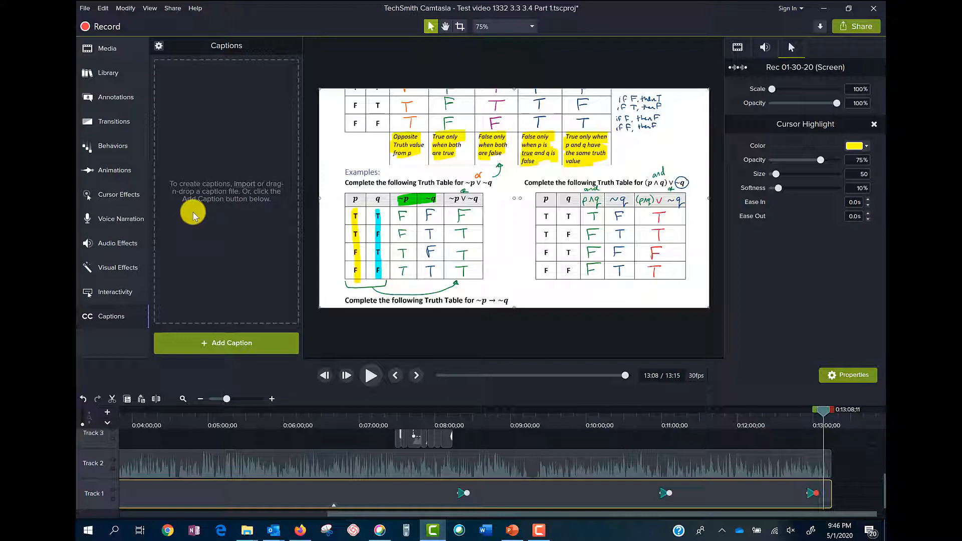
- Review the media bin, library, annotation callouts, transitions, behaviors, Zoom-n-Pan animations and cursor effects
{"action": "left_click", "coordinate": [104, 55]}
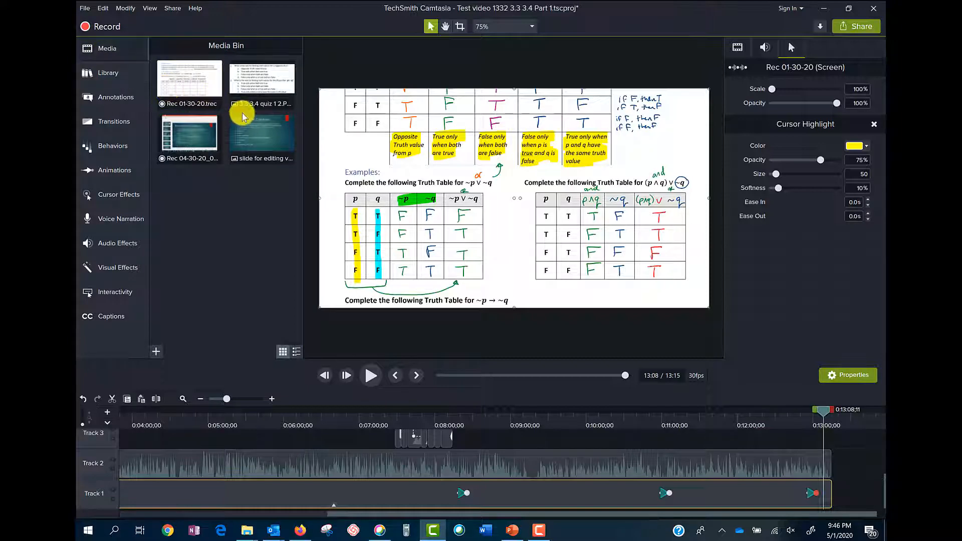
{"action": "left_click", "coordinate": [107, 72]}
{"action": "left_click", "coordinate": [111, 97]}
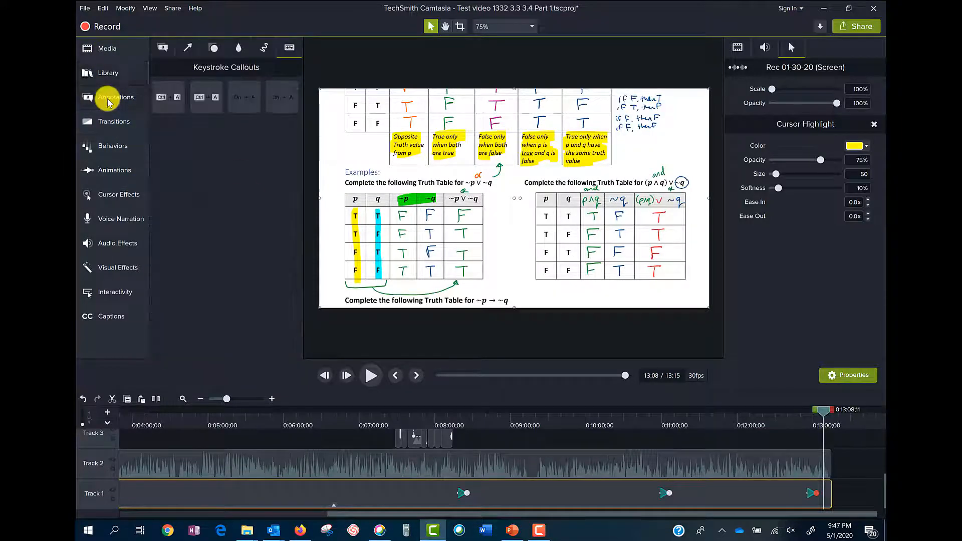
{"action": "left_click", "coordinate": [161, 47]}
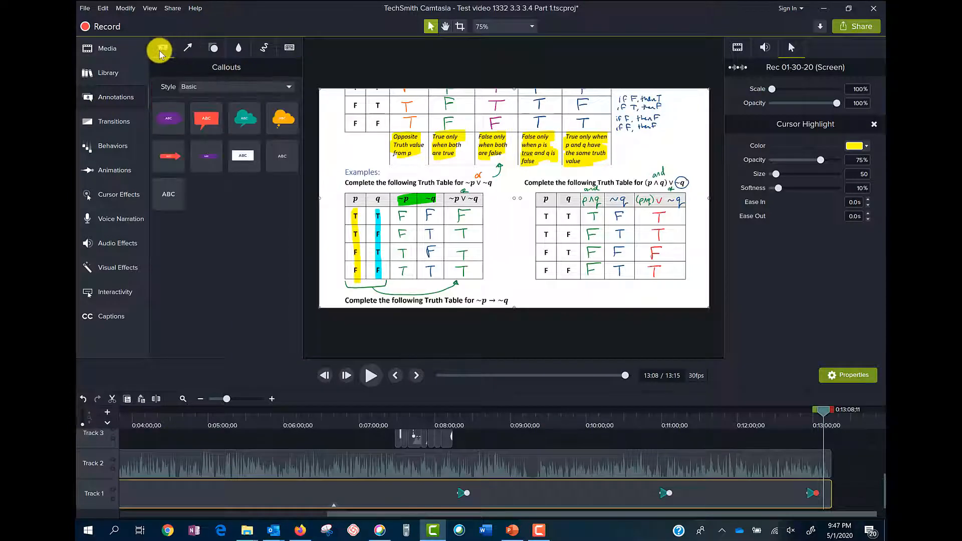
{"action": "left_click", "coordinate": [100, 72]}
{"action": "left_click", "coordinate": [106, 125]}
{"action": "left_click", "coordinate": [107, 147]}
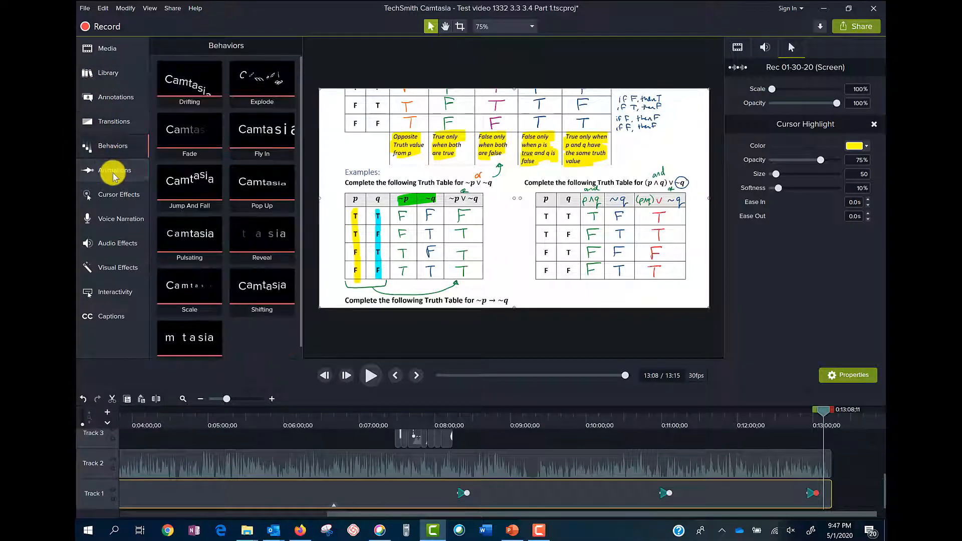
{"action": "left_click", "coordinate": [113, 172]}
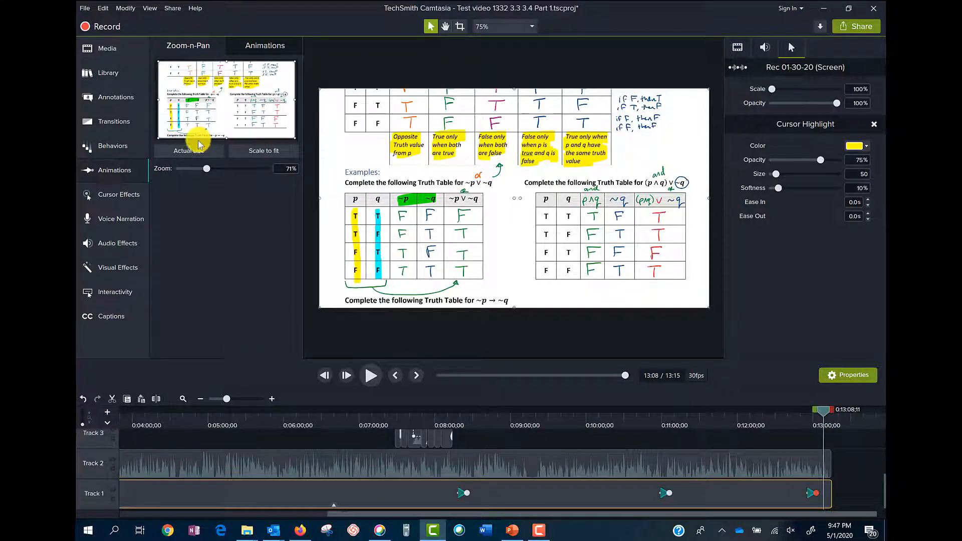
{"action": "left_click", "coordinate": [126, 195]}
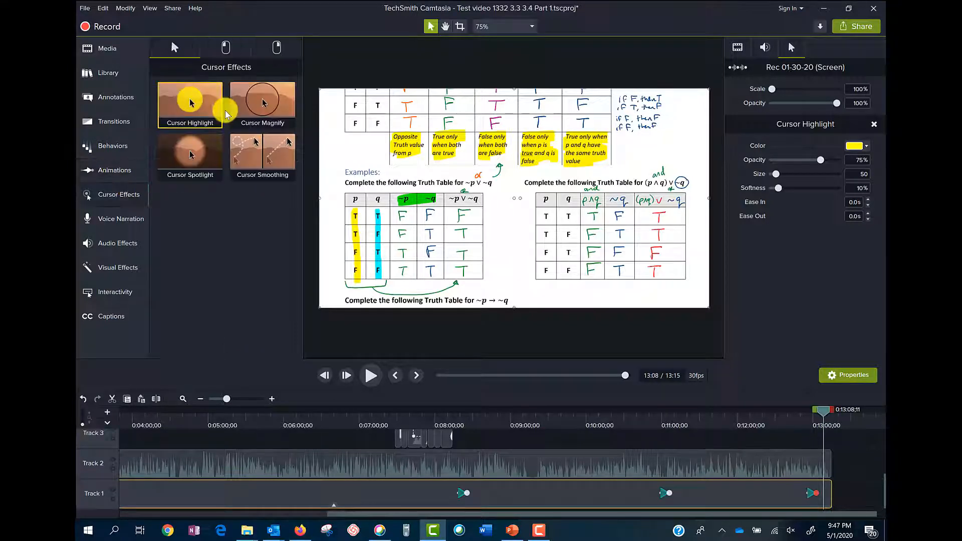